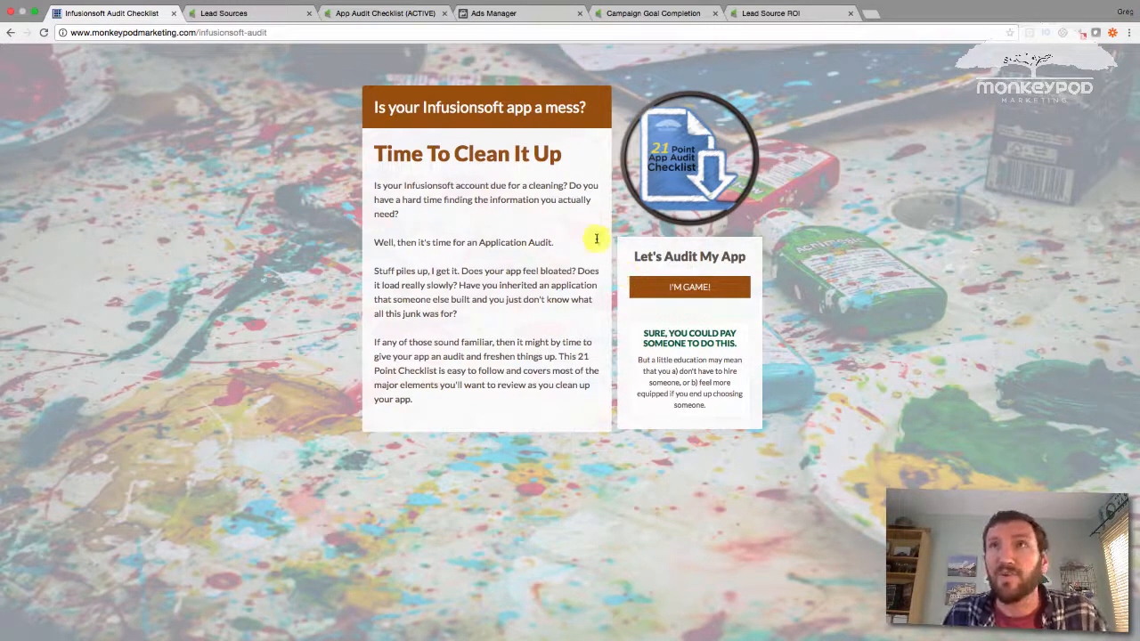
# Review the three FB Ad lead sources, then return to the audit checklist landing page.
pyautogui.click(249, 13)
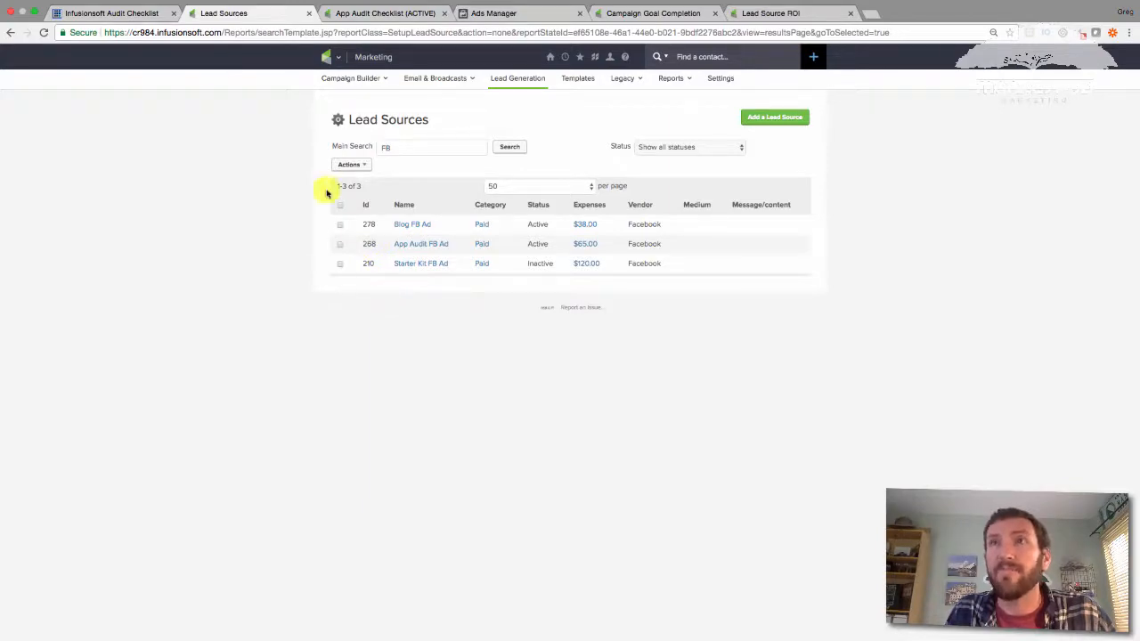
pyautogui.click(111, 12)
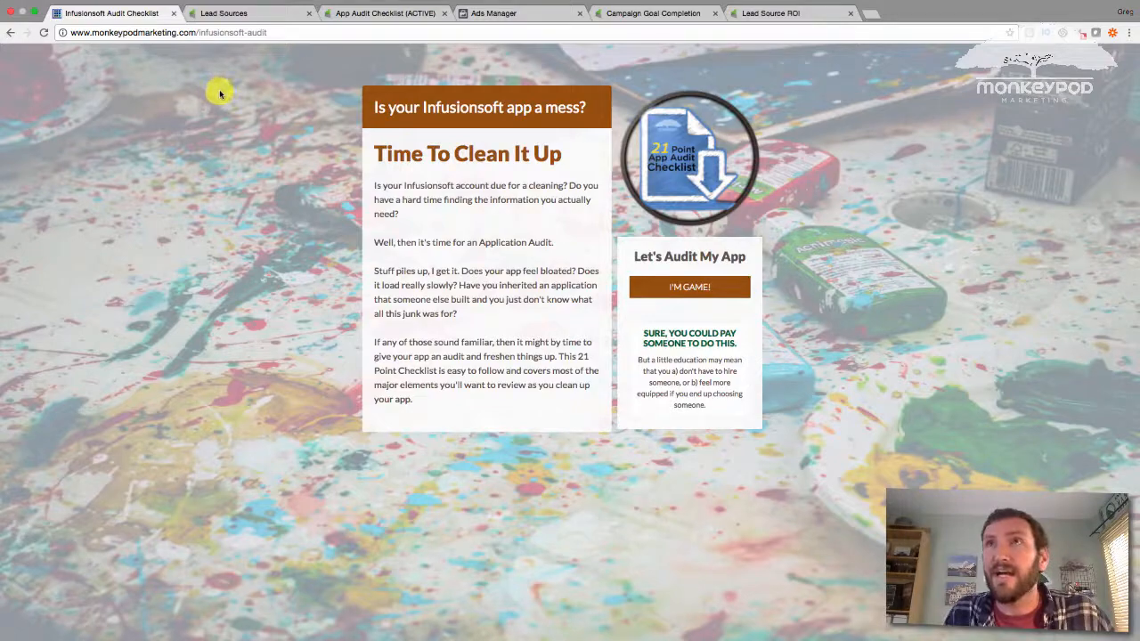
# Preview the I'M GAME! name-and-email sign-up popup and close it.
pyautogui.click(677, 287)
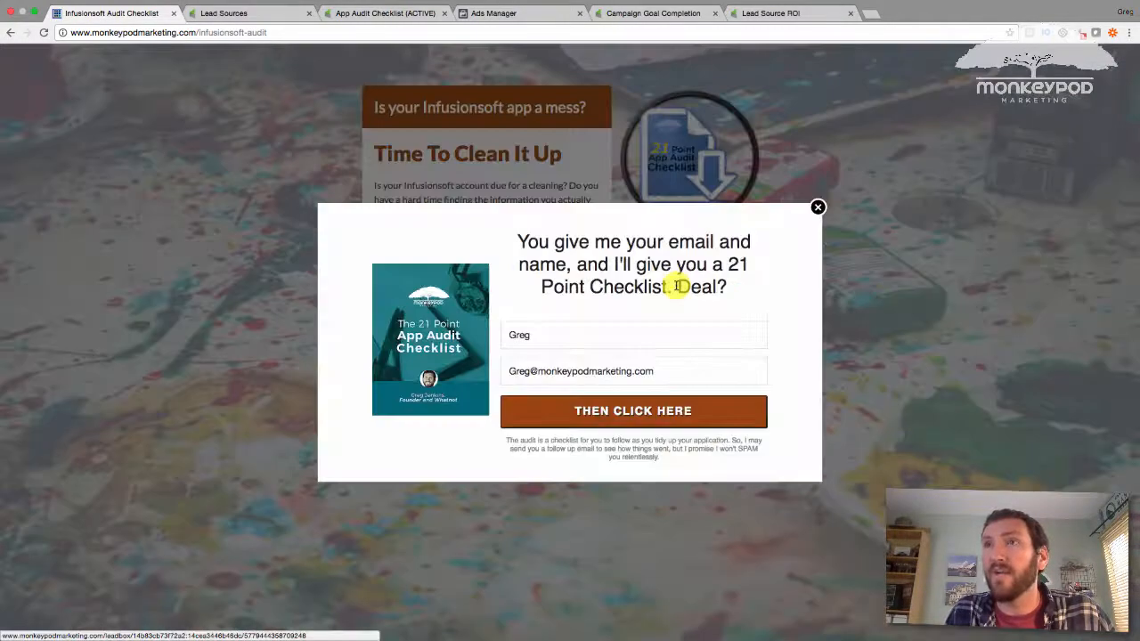
pyautogui.click(818, 207)
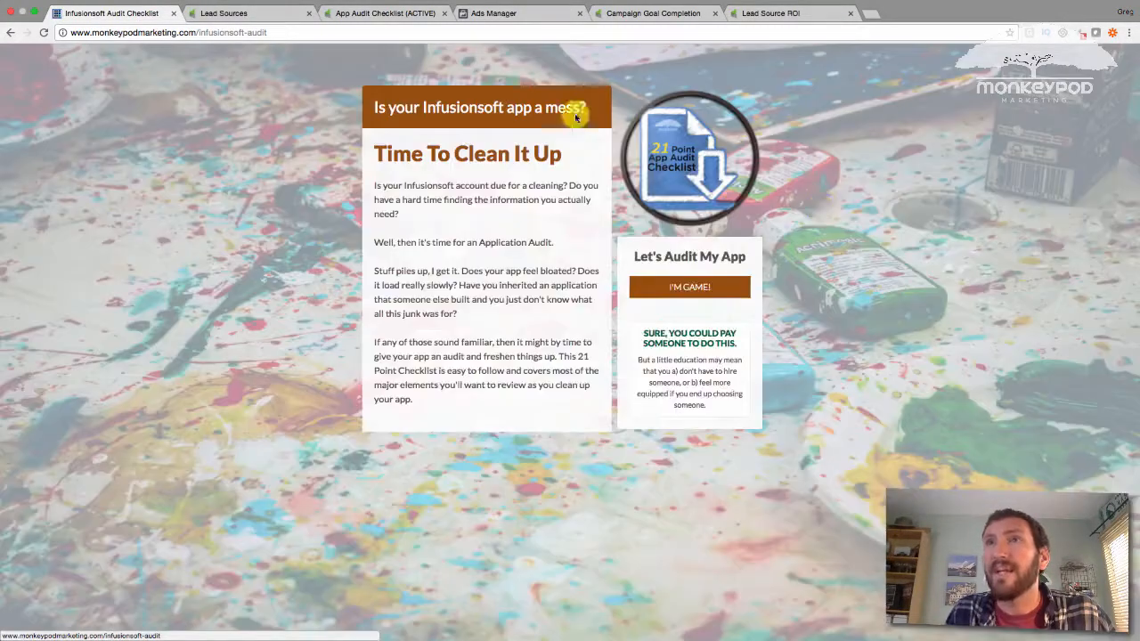
# Open the LP App Audit Checklist Request form goal in the App Audit Checklist campaign.
pyautogui.click(385, 12)
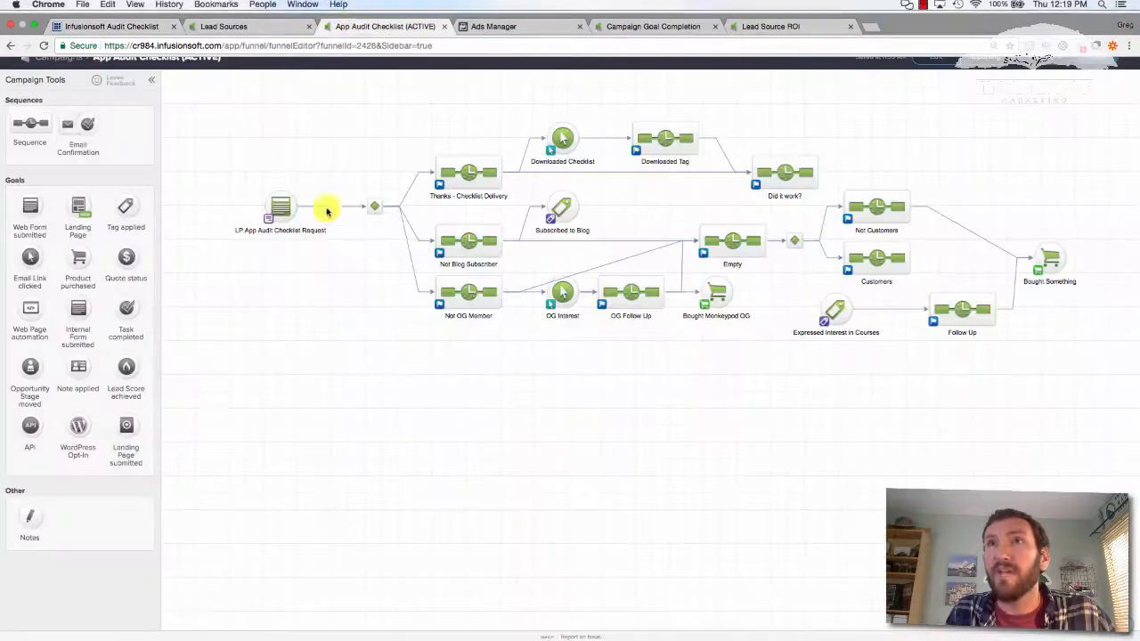
pyautogui.moveTo(230, 178)
pyautogui.mouseDown()
pyautogui.moveTo(334, 261)
pyautogui.moveTo(329, 346)
pyautogui.mouseUp()
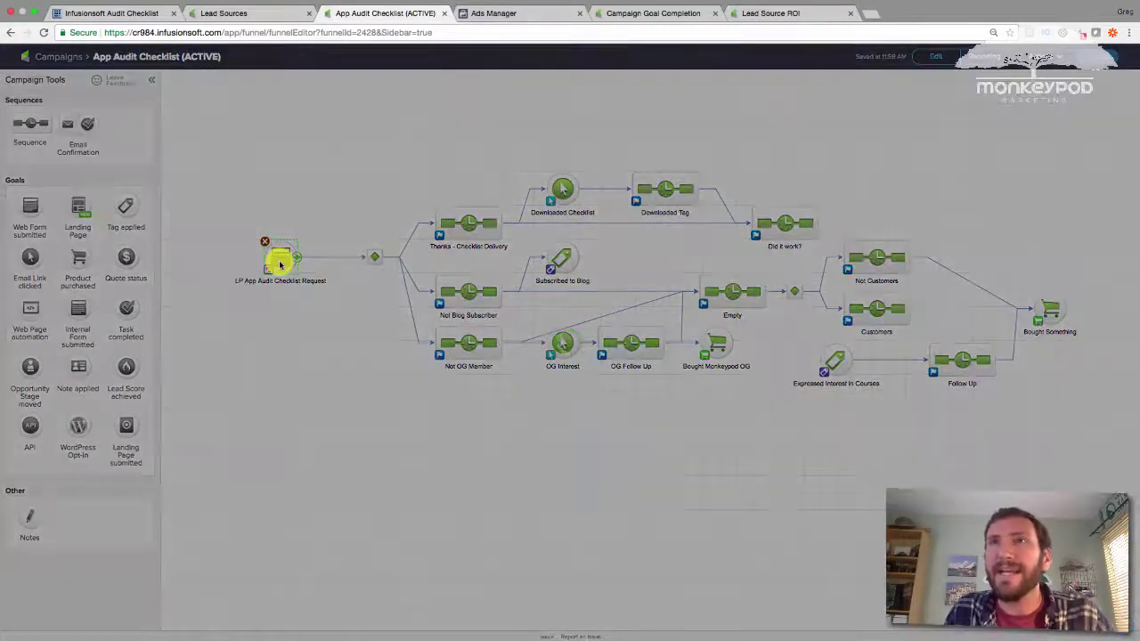
pyautogui.doubleClick(280, 262)
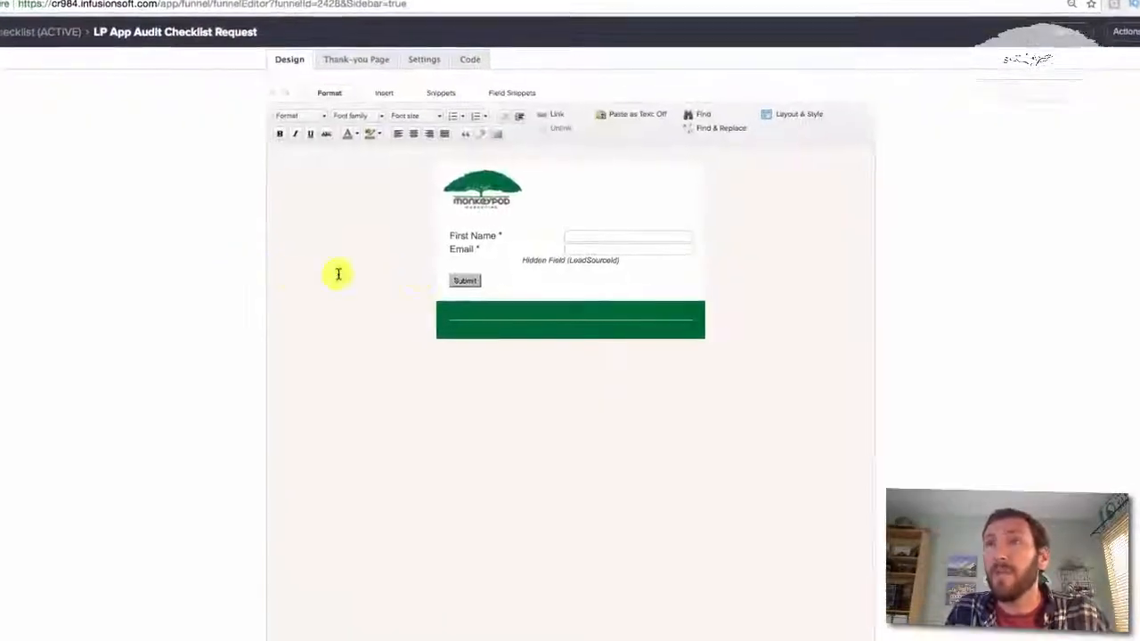
# Inspect the hidden Lead Source field's settings and cancel without changes.
pyautogui.click(581, 269)
pyautogui.doubleClick(581, 270)
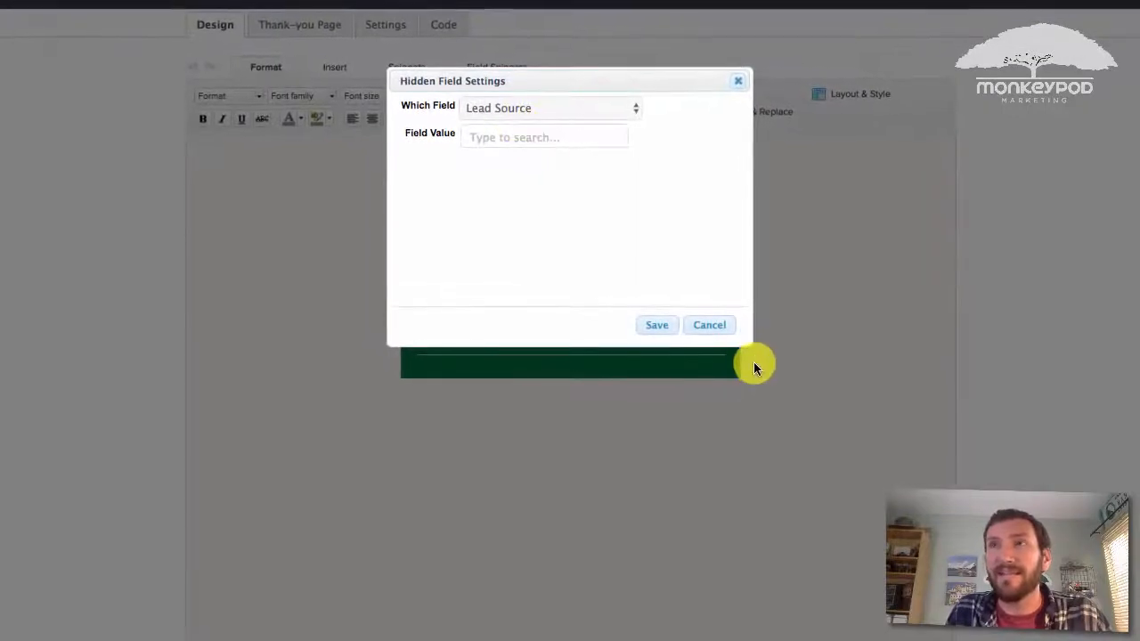
pyautogui.click(708, 324)
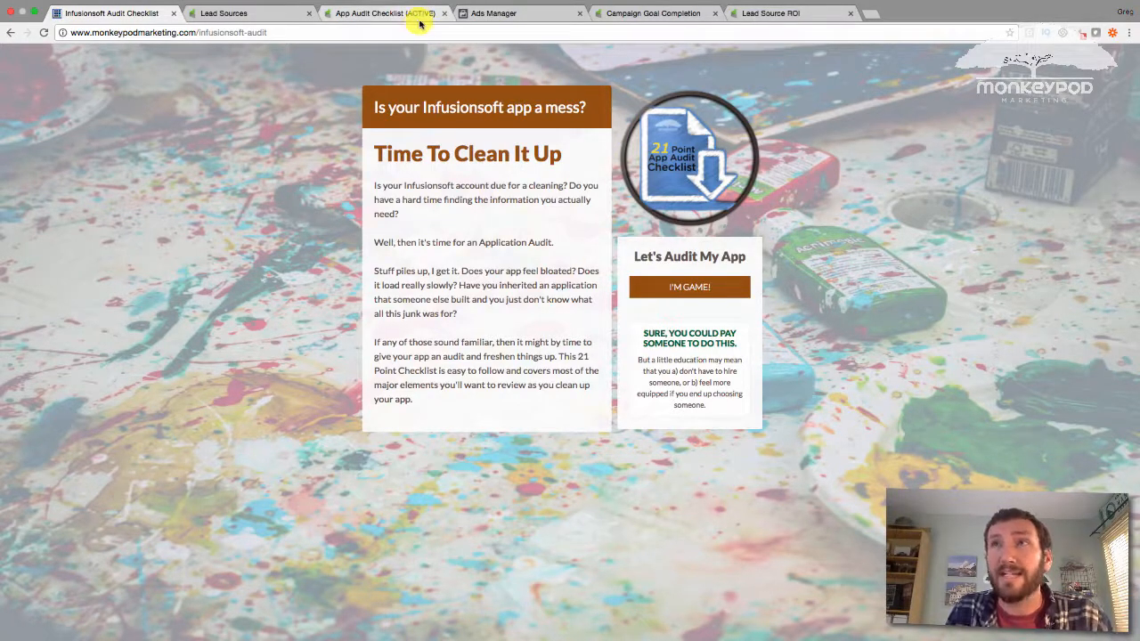
# Highlight the ?ls=268 lead source parameter in the Facebook ad's website URL.
pyautogui.click(492, 15)
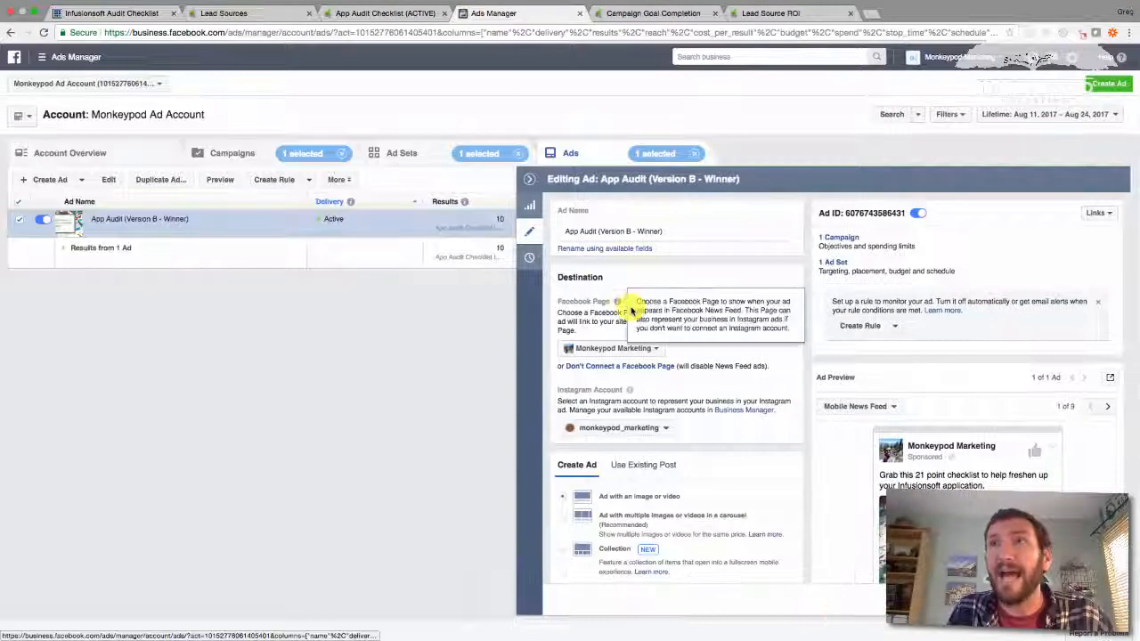
pyautogui.scroll(-3, 837, 406)
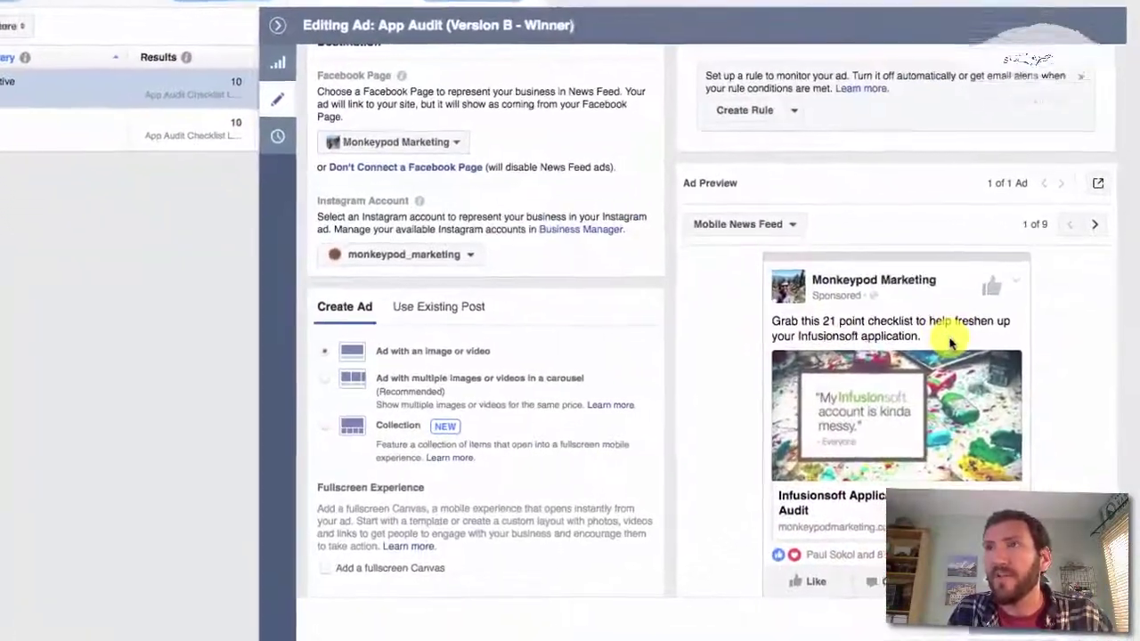
pyautogui.scroll(-2, 944, 339)
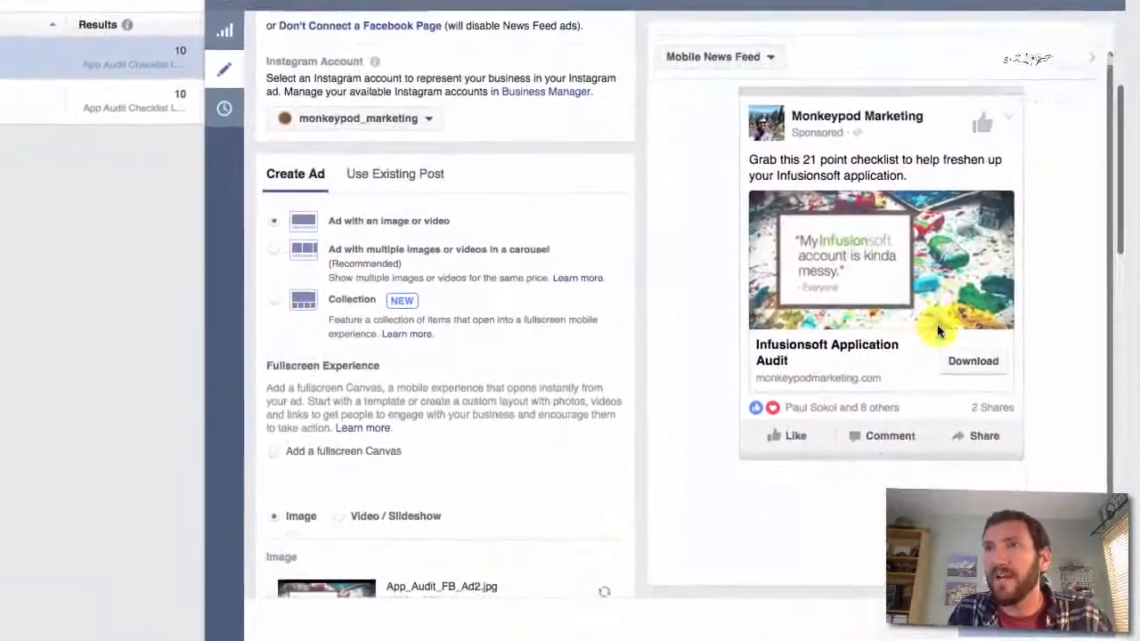
pyautogui.scroll(-3, 471, 347)
pyautogui.scroll(-3, 470, 347)
pyautogui.scroll(-2, 470, 347)
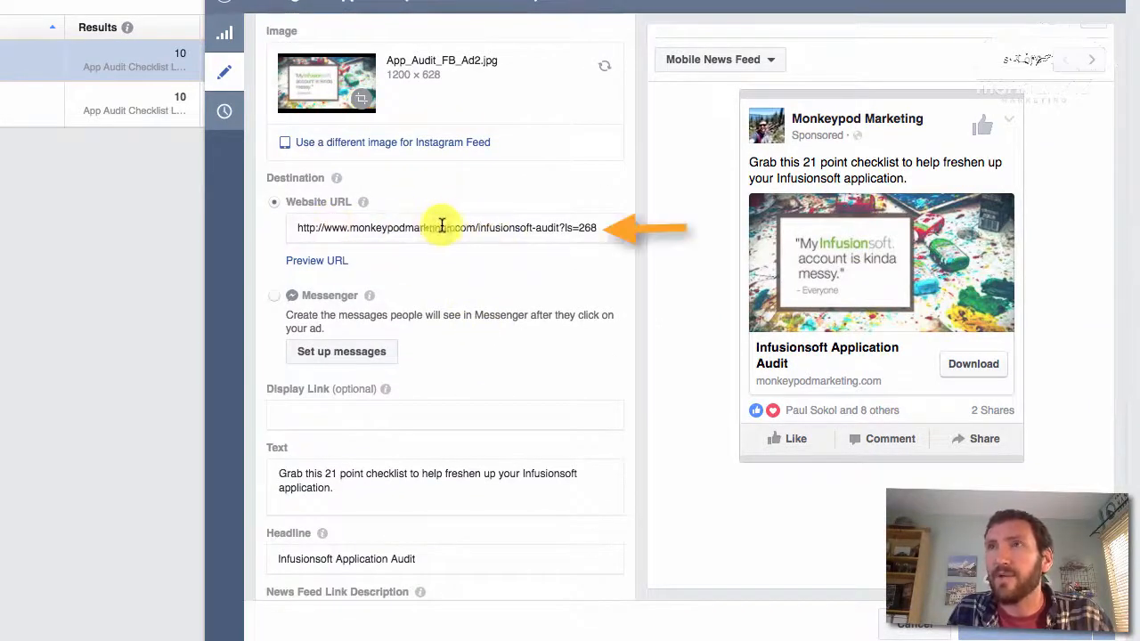
pyautogui.moveTo(559, 227); pyautogui.dragTo(611, 225)
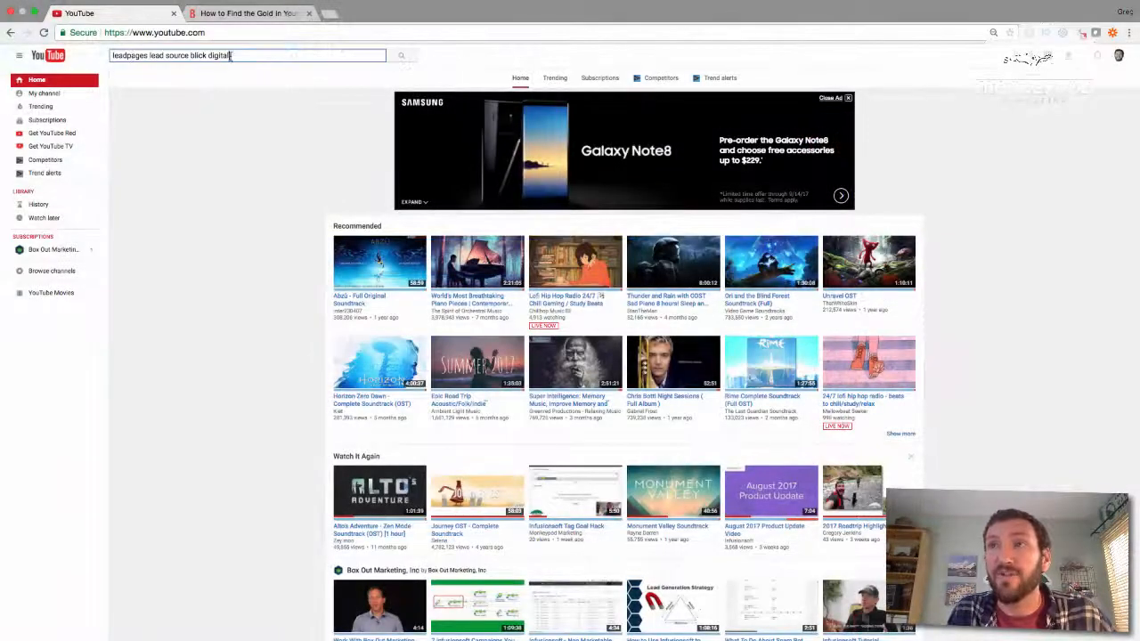
# Run the Leadpages lead source search and play Blick Digital's lead source video.
pyautogui.press('Return')
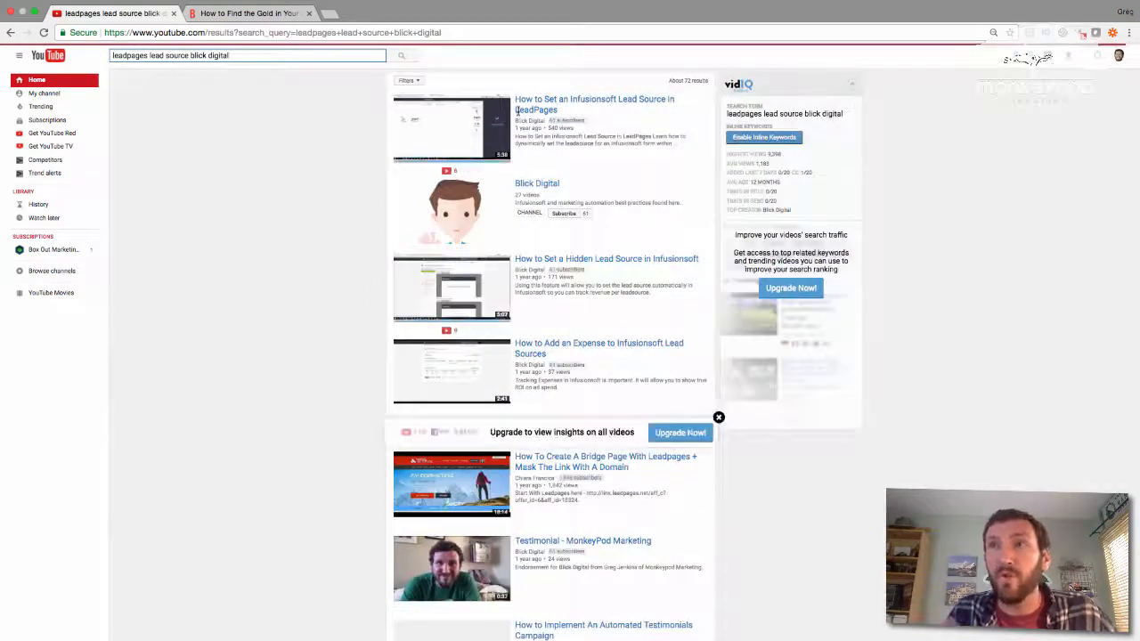
pyautogui.click(536, 109)
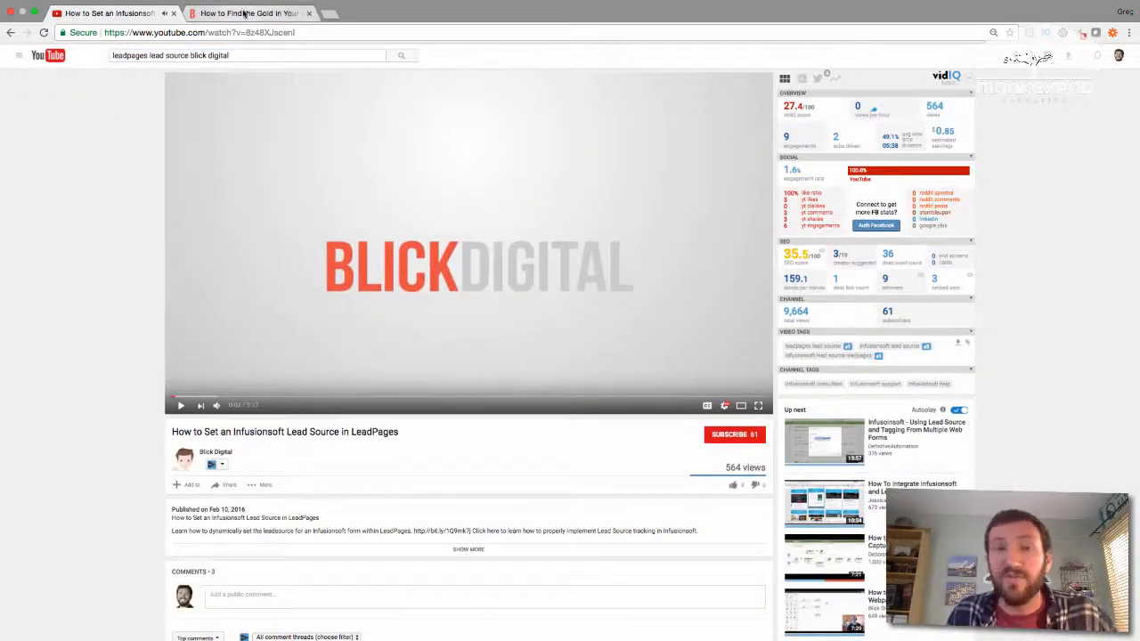
# Read the Lead Source ROI article, then highlight ?ls=268 in the Facebook ad URL again.
pyautogui.click(250, 12)
pyautogui.scroll(-5, 276, 204)
pyautogui.scroll(-5, 276, 204)
pyautogui.scroll(-5, 275, 204)
pyautogui.scroll(-3, 275, 204)
pyautogui.scroll(-5, 275, 206)
pyautogui.scroll(-5, 275, 206)
pyautogui.scroll(-4, 275, 206)
pyautogui.scroll(-4, 276, 206)
pyautogui.scroll(-5, 276, 205)
pyautogui.scroll(-5, 275, 206)
pyautogui.scroll(15, 275, 205)
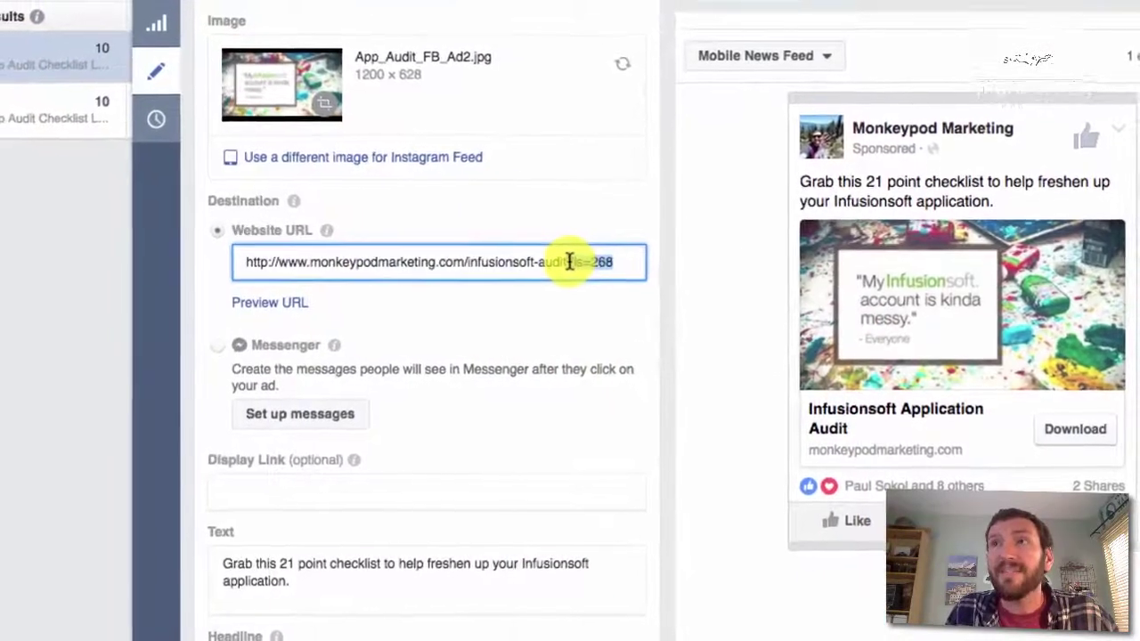
pyautogui.moveTo(568, 259); pyautogui.dragTo(638, 279)
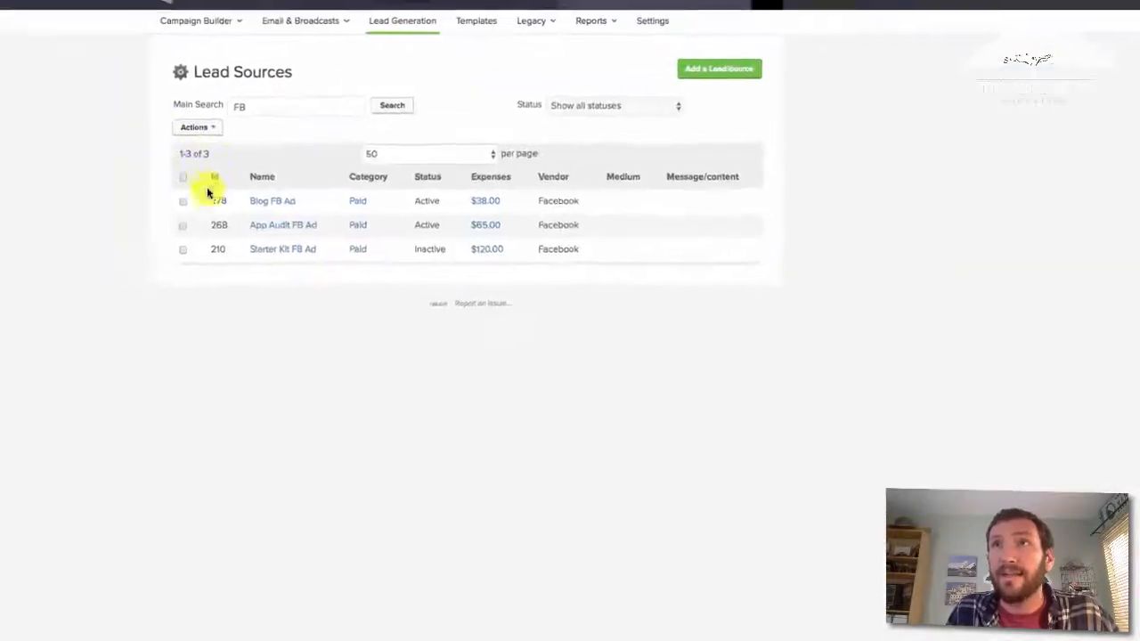
# Mark ?ls=268 in the ad URL, then return via the landing page to the App Audit Checklist campaign.
pyautogui.click(450, 16)
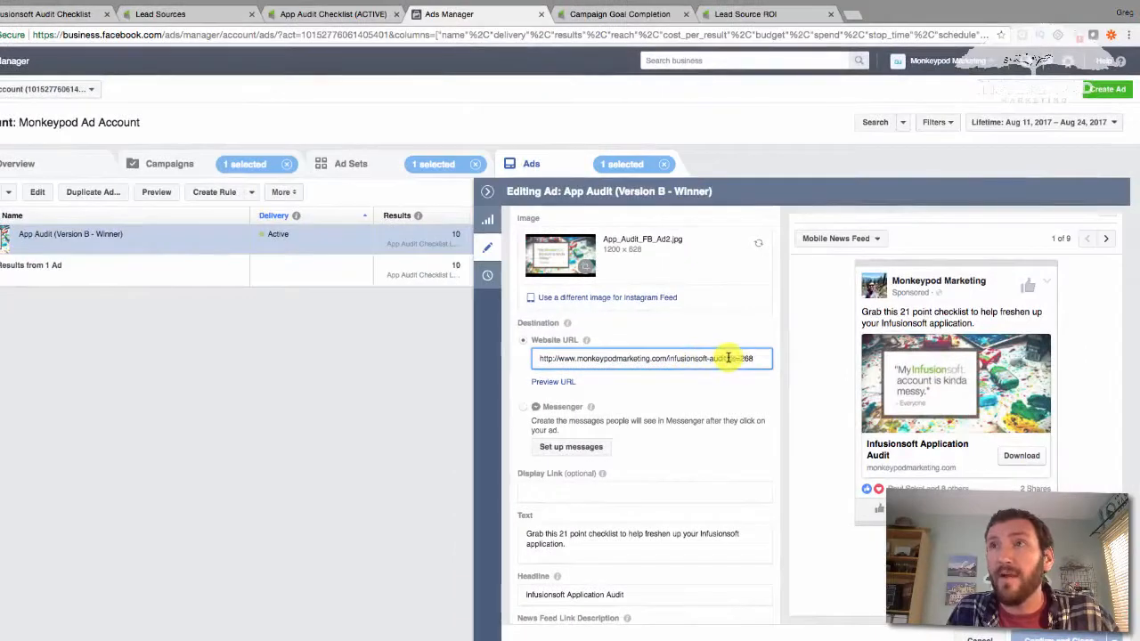
pyautogui.doubleClick(729, 358)
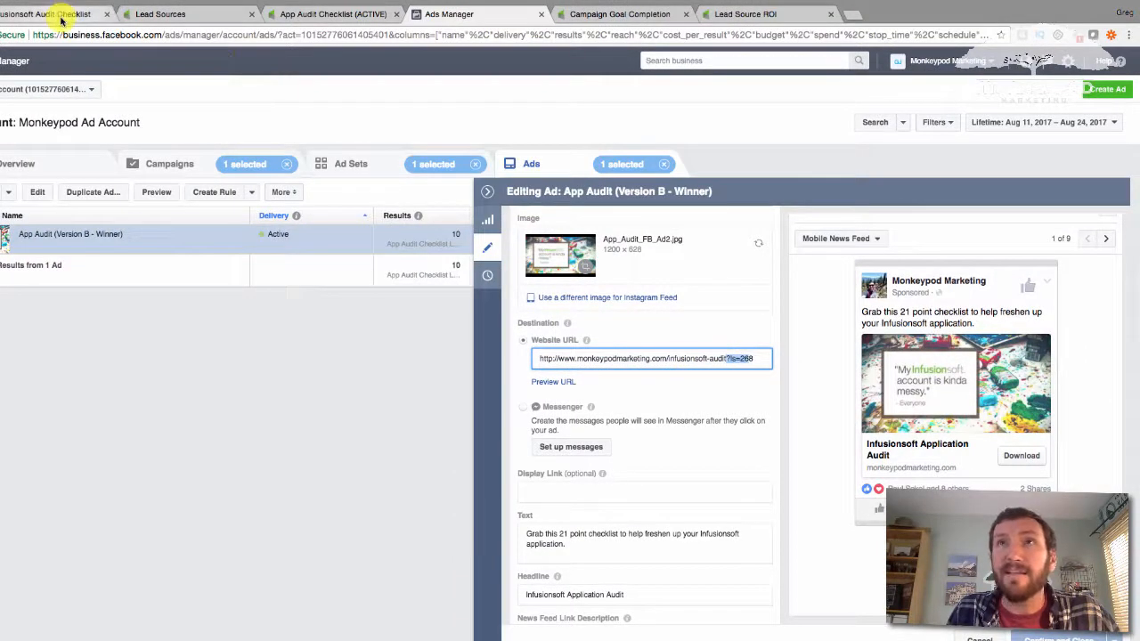
pyautogui.click(63, 13)
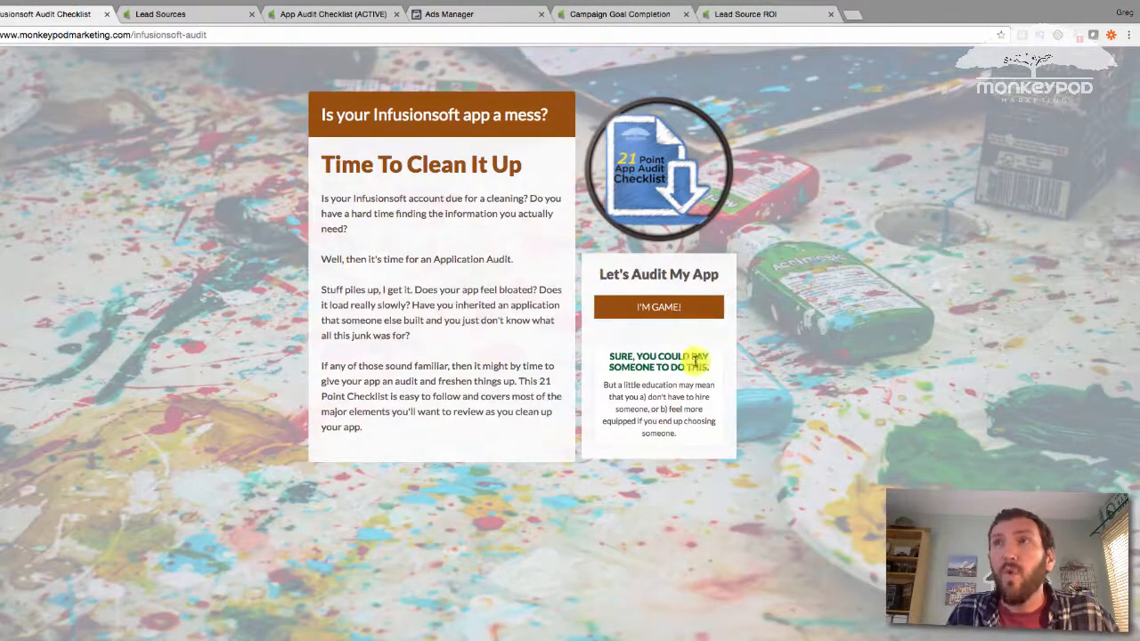
pyautogui.click(328, 15)
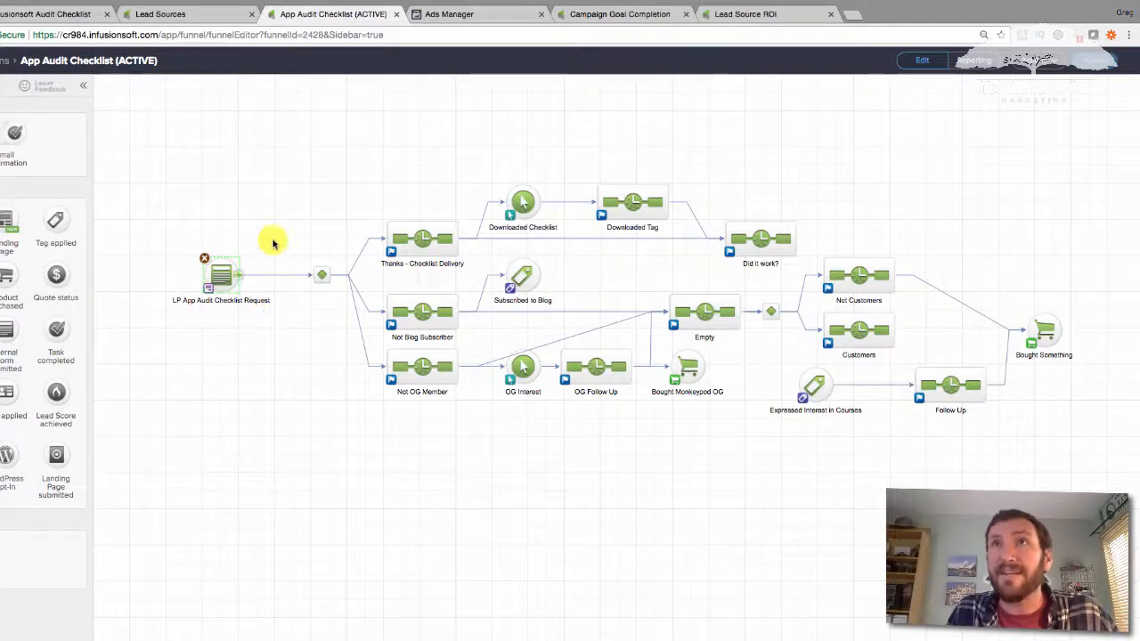
# Select the LP App Audit Checklist Request goal and open its Campaign Goal Completion report.
pyautogui.click(160, 13)
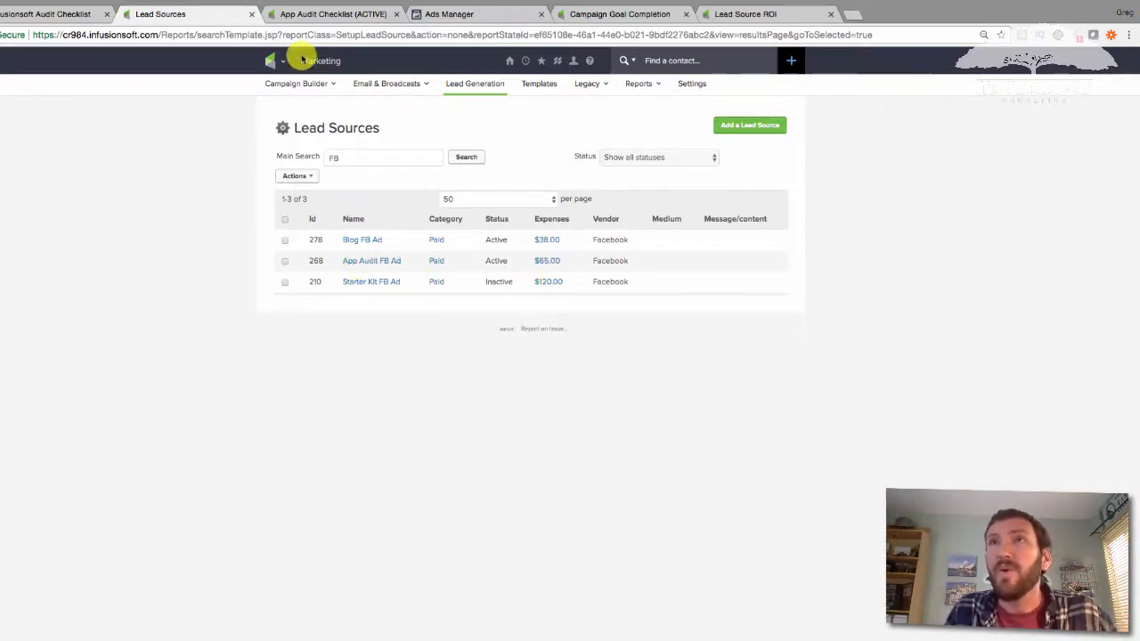
pyautogui.click(314, 13)
pyautogui.moveTo(169, 225); pyautogui.dragTo(281, 332)
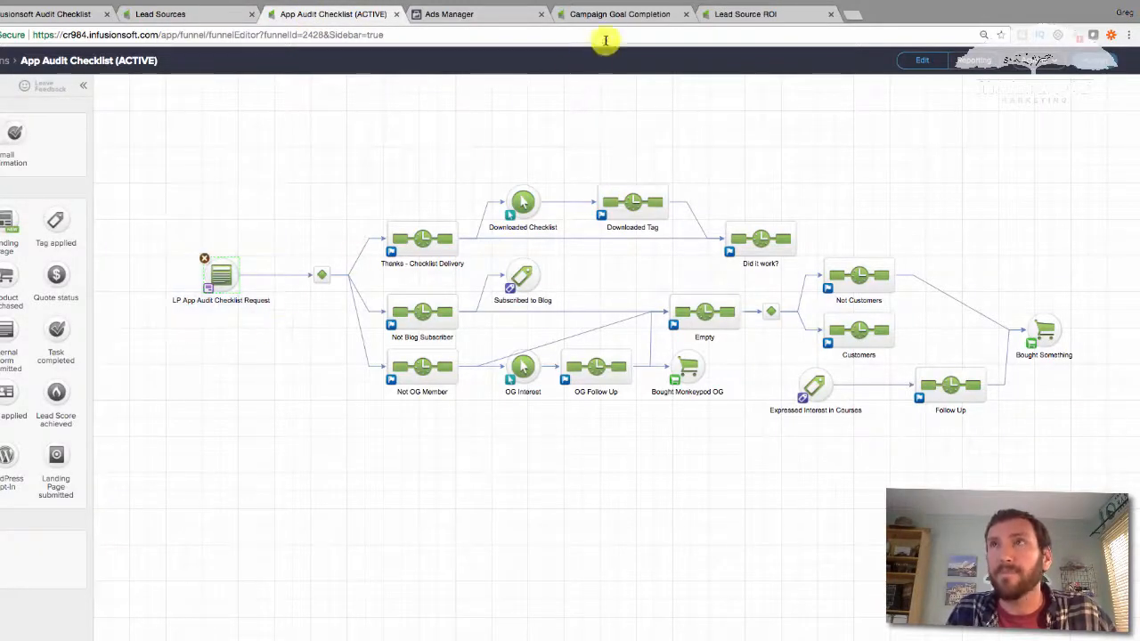
pyautogui.click(618, 13)
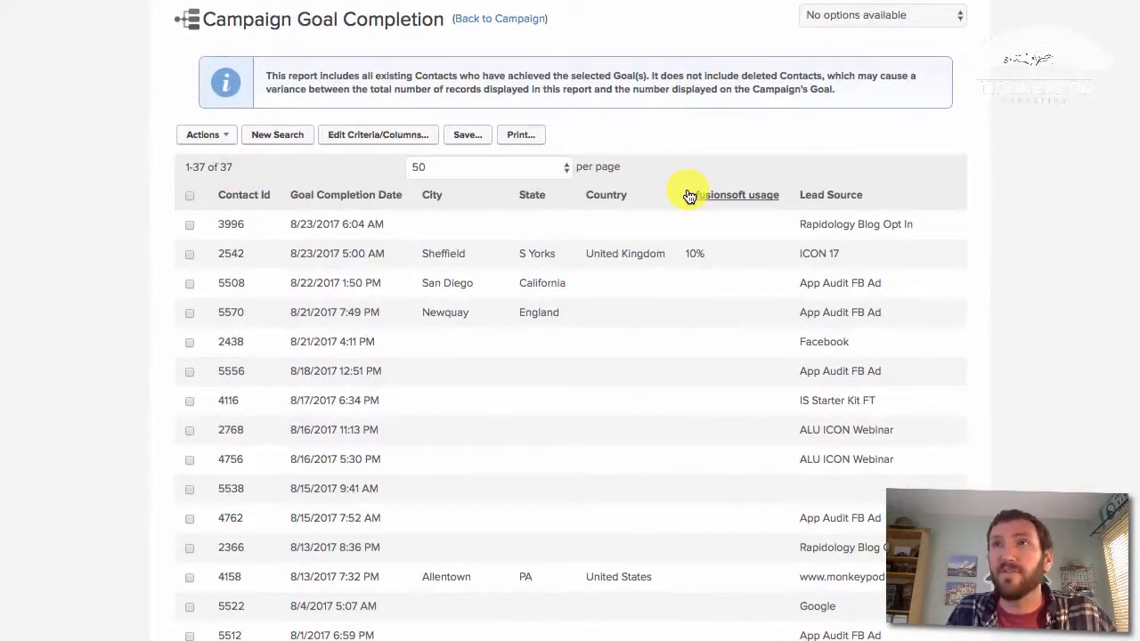
pyautogui.scroll(-2, 835, 297)
pyautogui.scroll(-2, 836, 297)
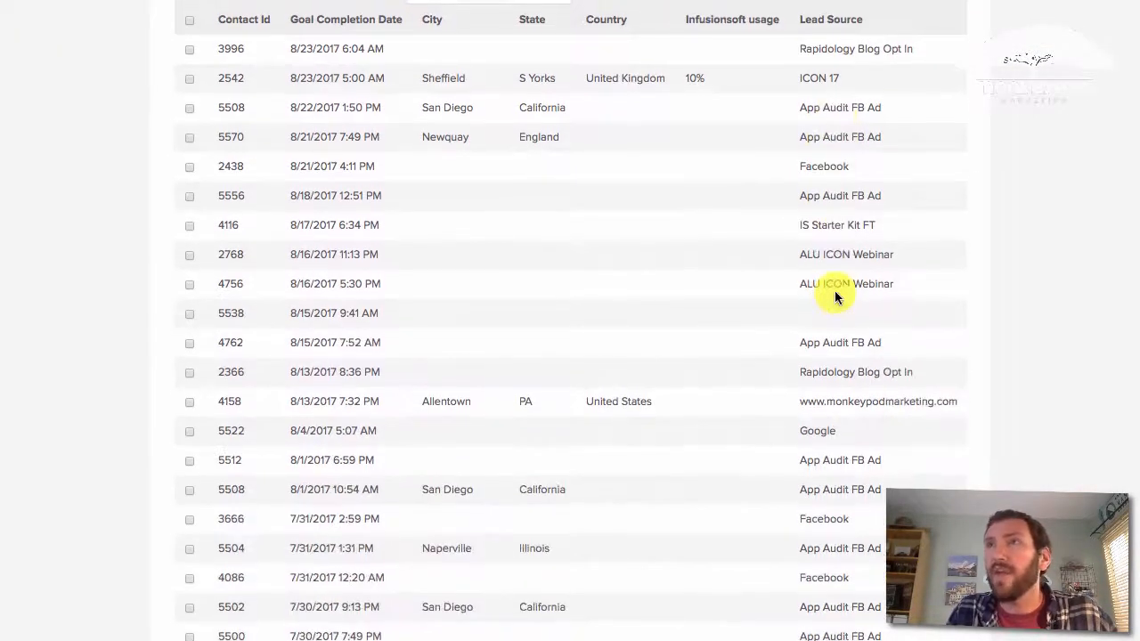
pyautogui.scroll(-2, 835, 297)
pyautogui.scroll(3, 835, 297)
pyautogui.scroll(2, 835, 297)
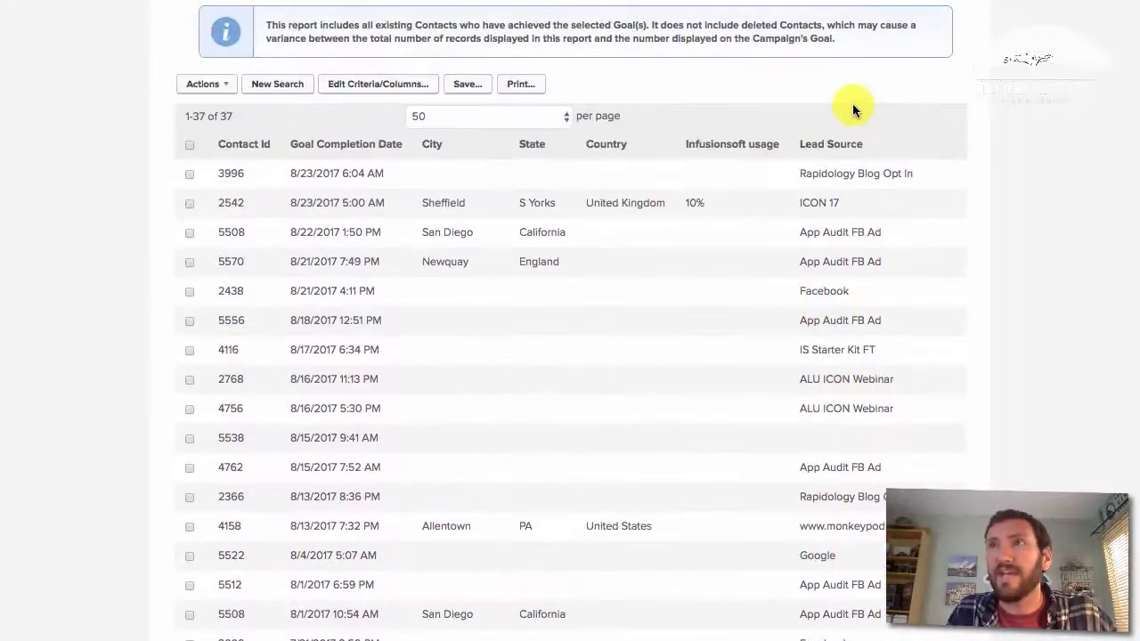
# Sort the 37 contacts by Lead Source and highlight the ICON 17 lead source entry.
pyautogui.click(845, 147)
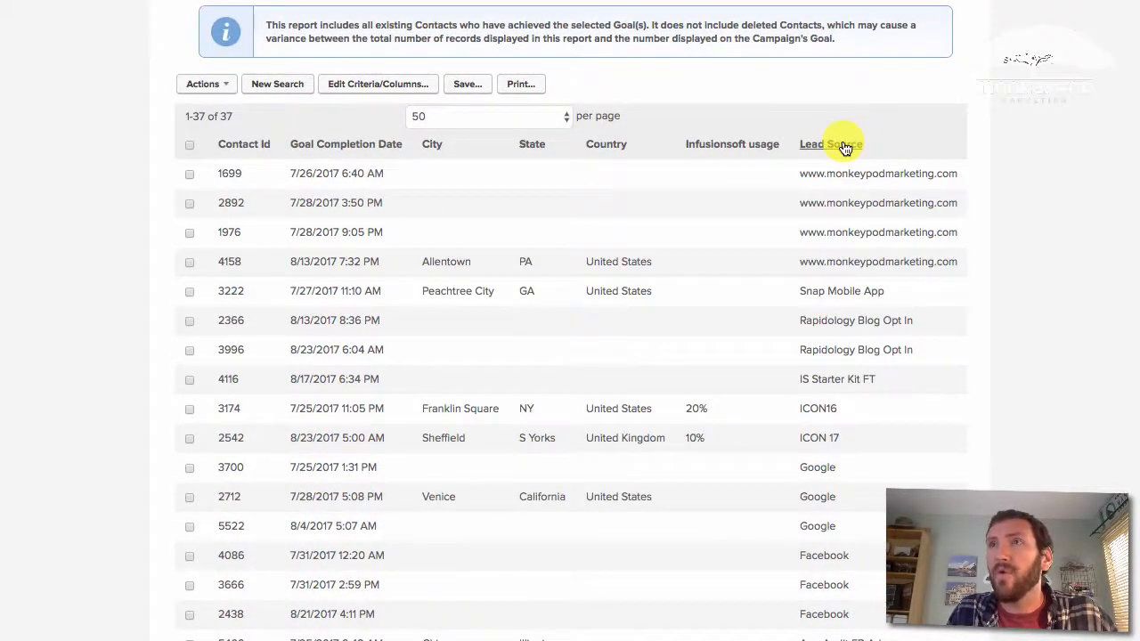
pyautogui.click(845, 147)
pyautogui.scroll(-1, 820, 344)
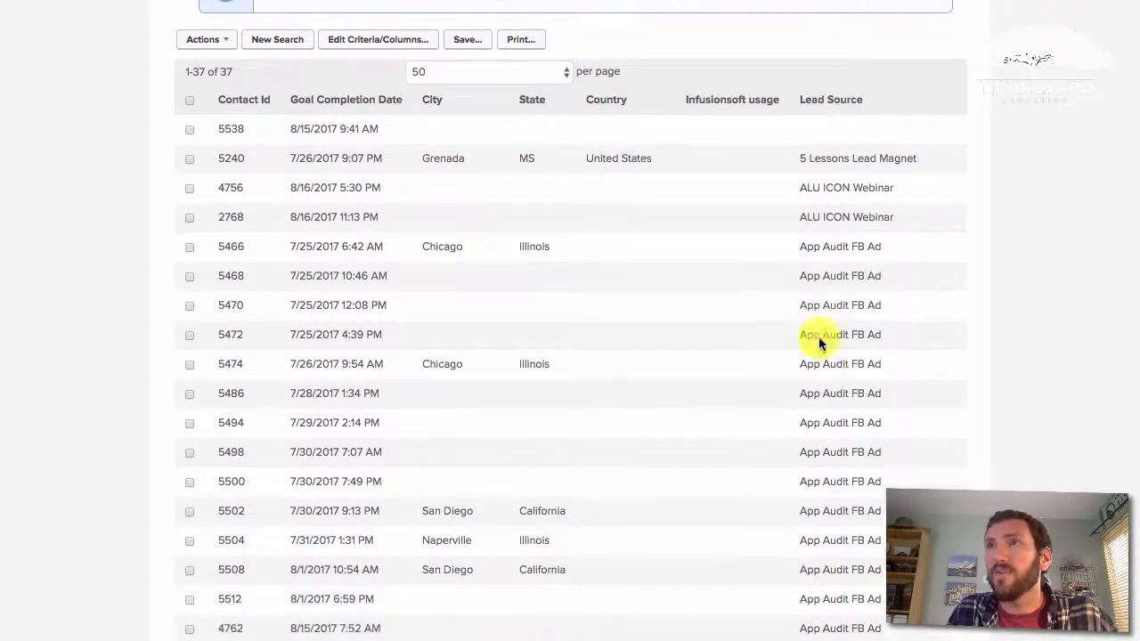
pyautogui.scroll(-2, 820, 344)
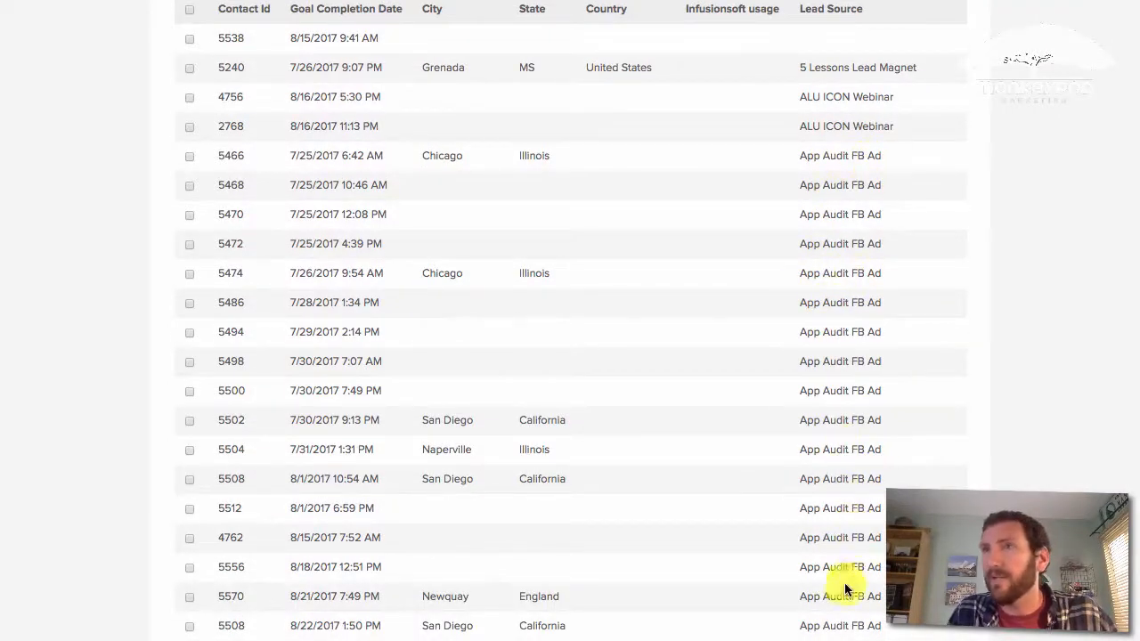
pyautogui.scroll(-5, 846, 592)
pyautogui.scroll(2, 846, 586)
pyautogui.scroll(5, 845, 586)
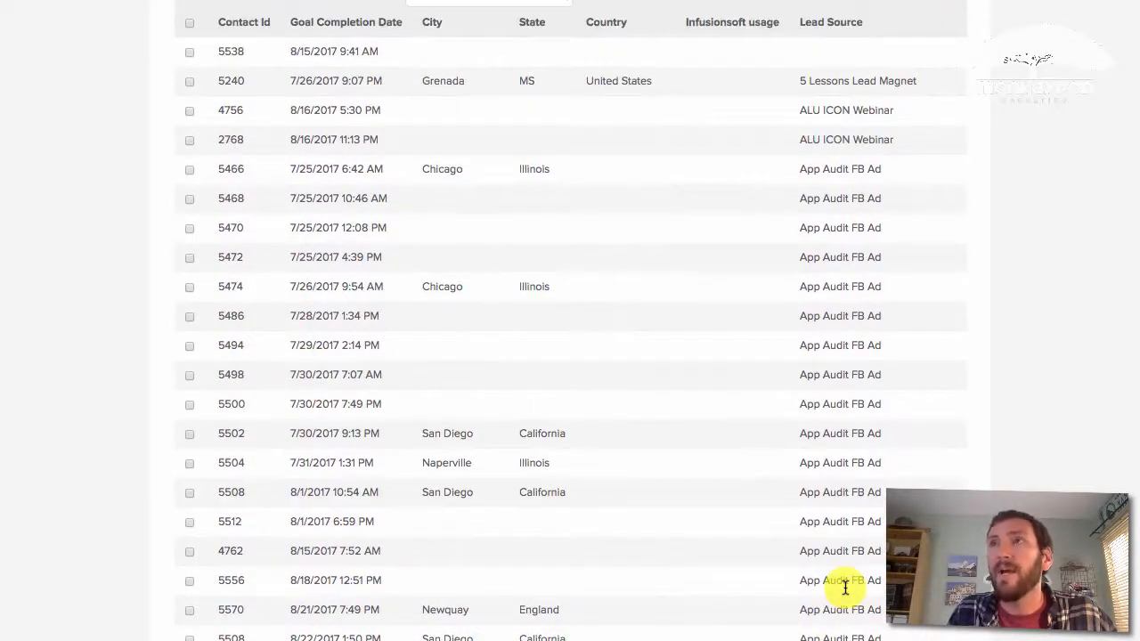
pyautogui.scroll(-3, 846, 587)
pyautogui.scroll(-5, 845, 592)
pyautogui.scroll(-3, 844, 592)
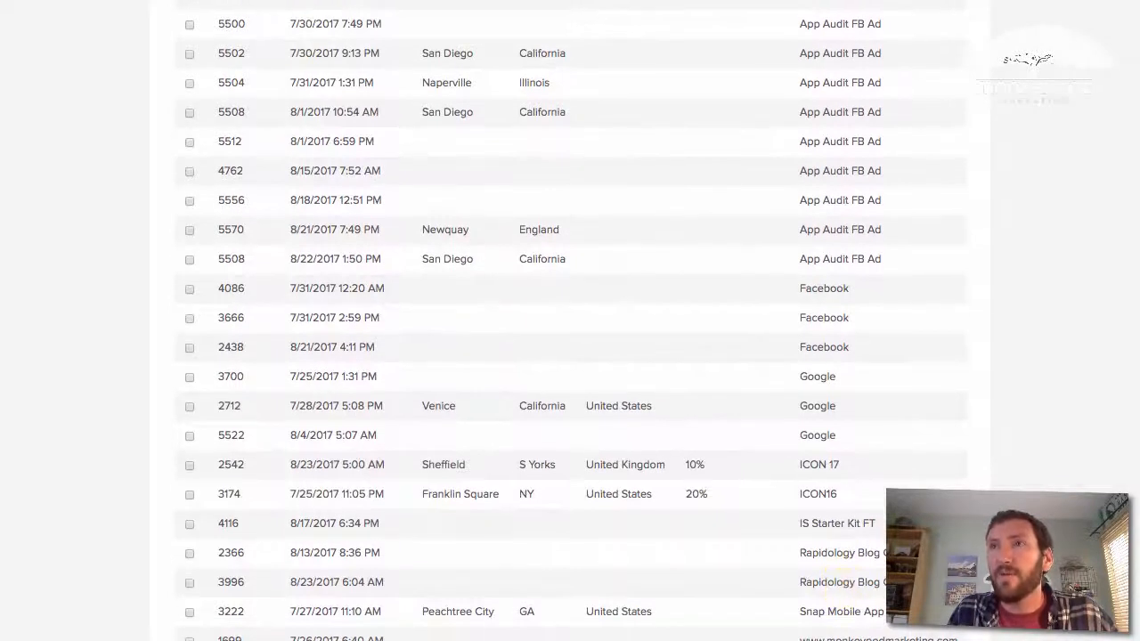
pyautogui.moveTo(802, 464); pyautogui.dragTo(840, 467)
pyautogui.click(829, 436)
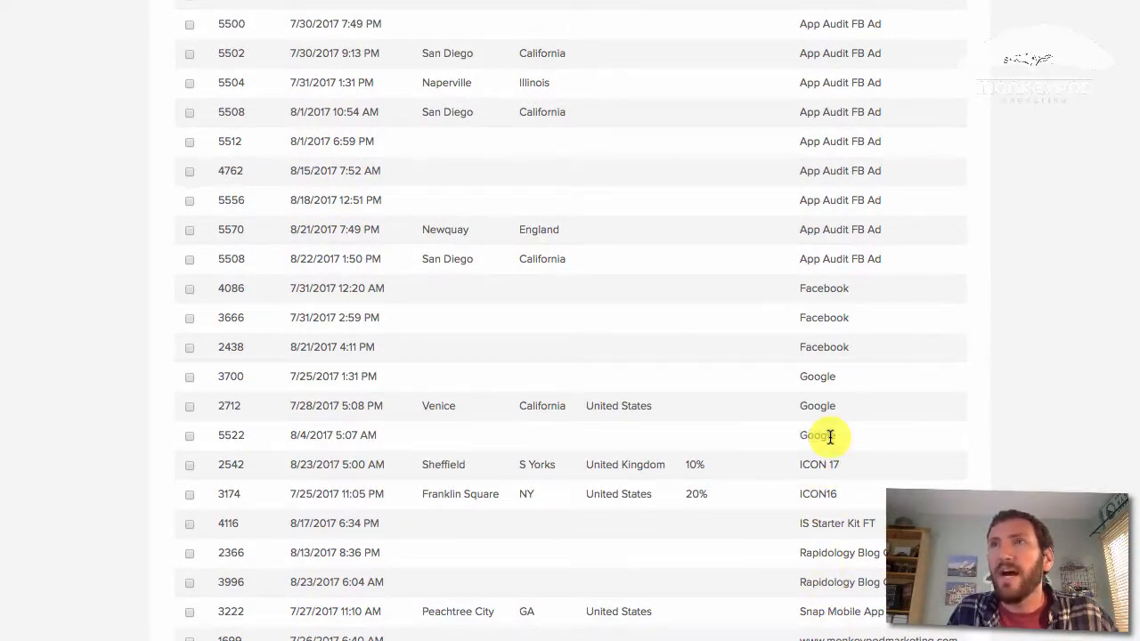
pyautogui.scroll(5, 829, 435)
pyautogui.scroll(5, 829, 436)
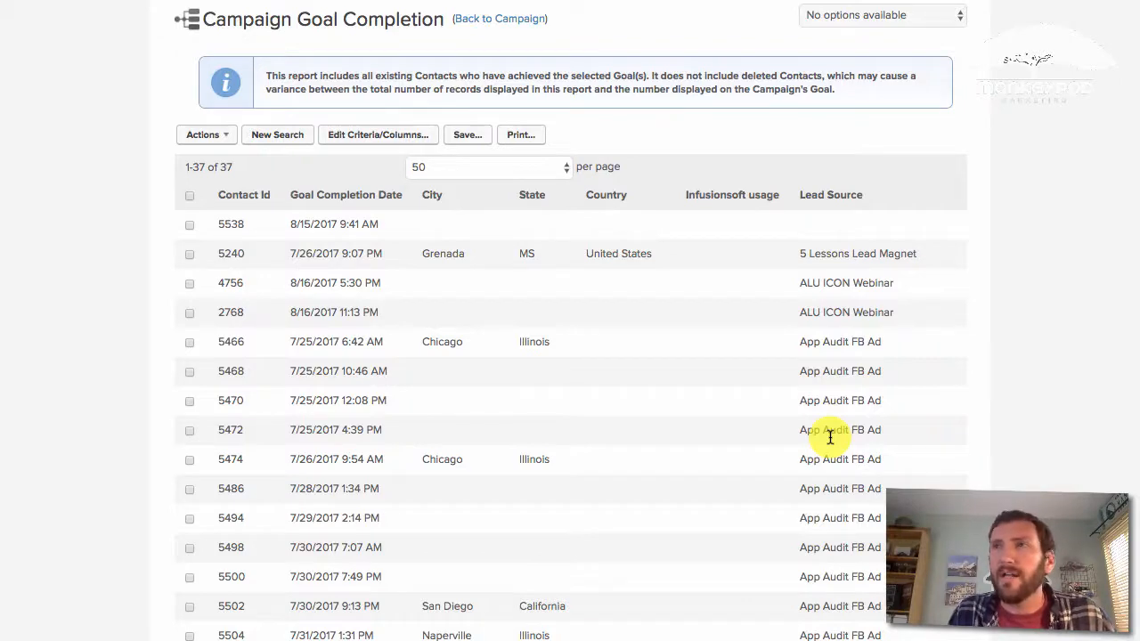
pyautogui.scroll(-5, 830, 437)
pyautogui.scroll(-3, 829, 436)
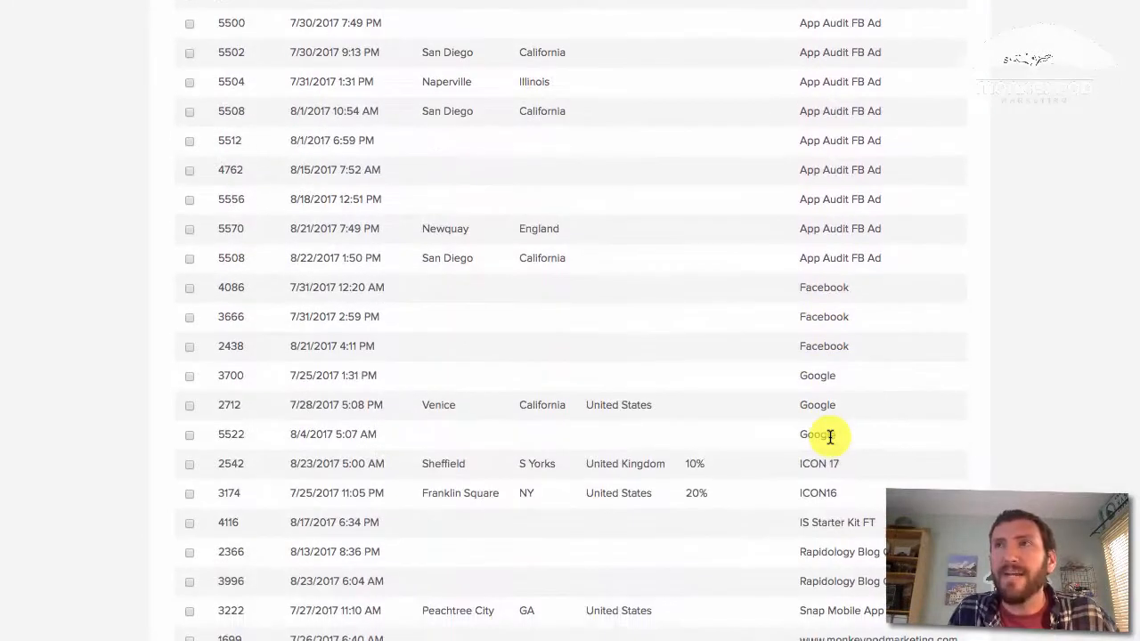
pyautogui.scroll(5, 830, 436)
pyautogui.scroll(3, 829, 437)
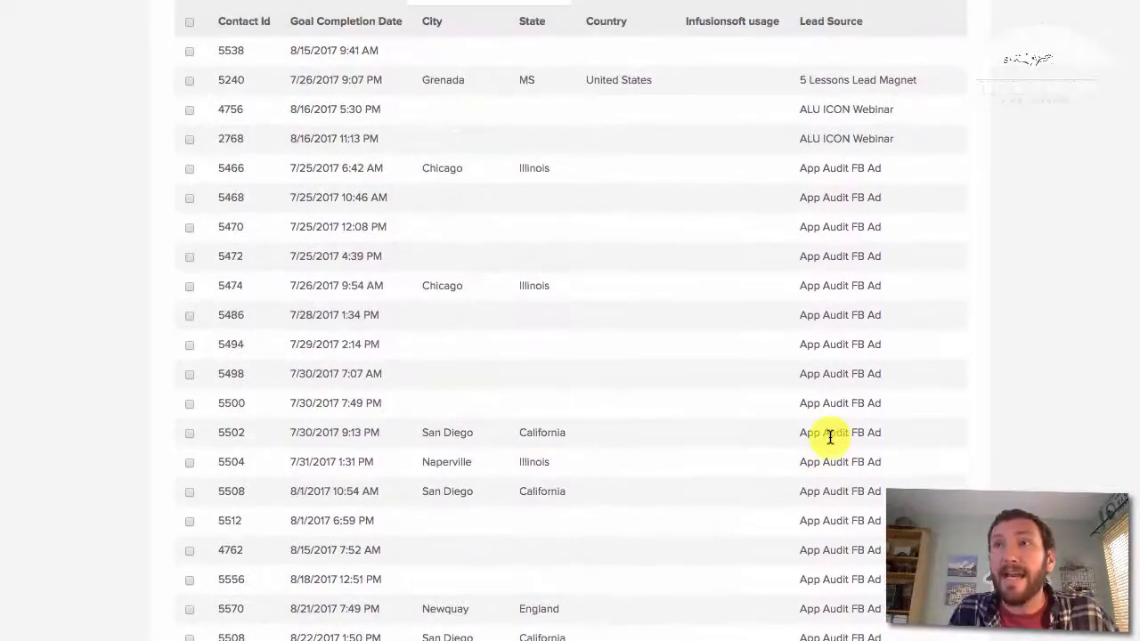
pyautogui.scroll(-5, 837, 472)
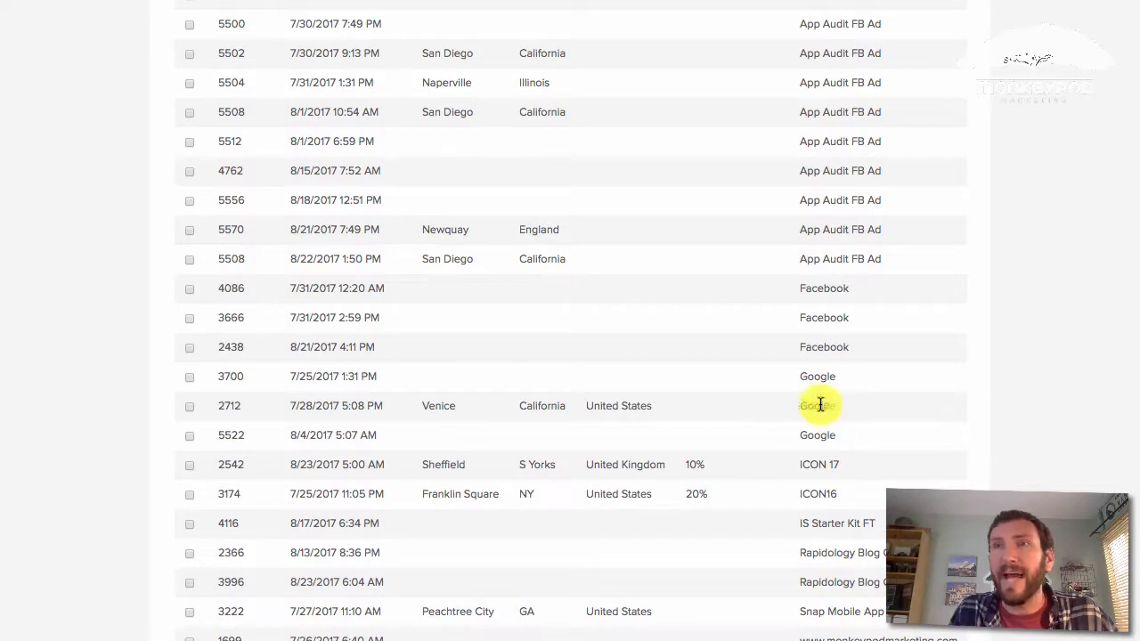
pyautogui.scroll(1, 827, 408)
pyautogui.scroll(8, 827, 408)
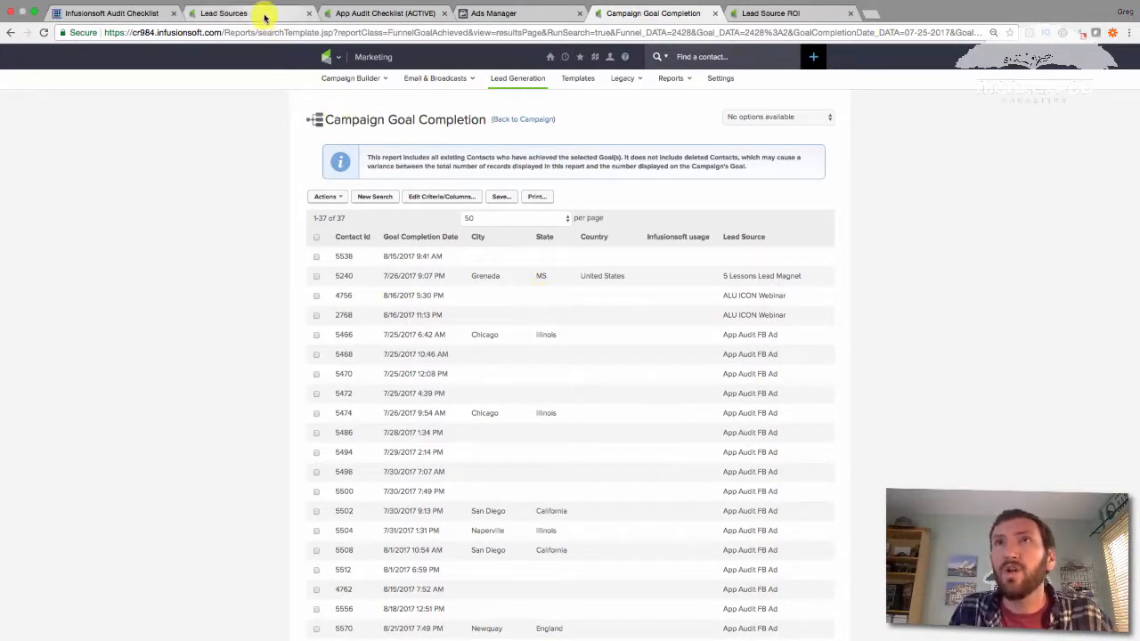
# Open the Lead Source ROI report and navigate to Marketing > Reports from the nav menu.
pyautogui.click(232, 13)
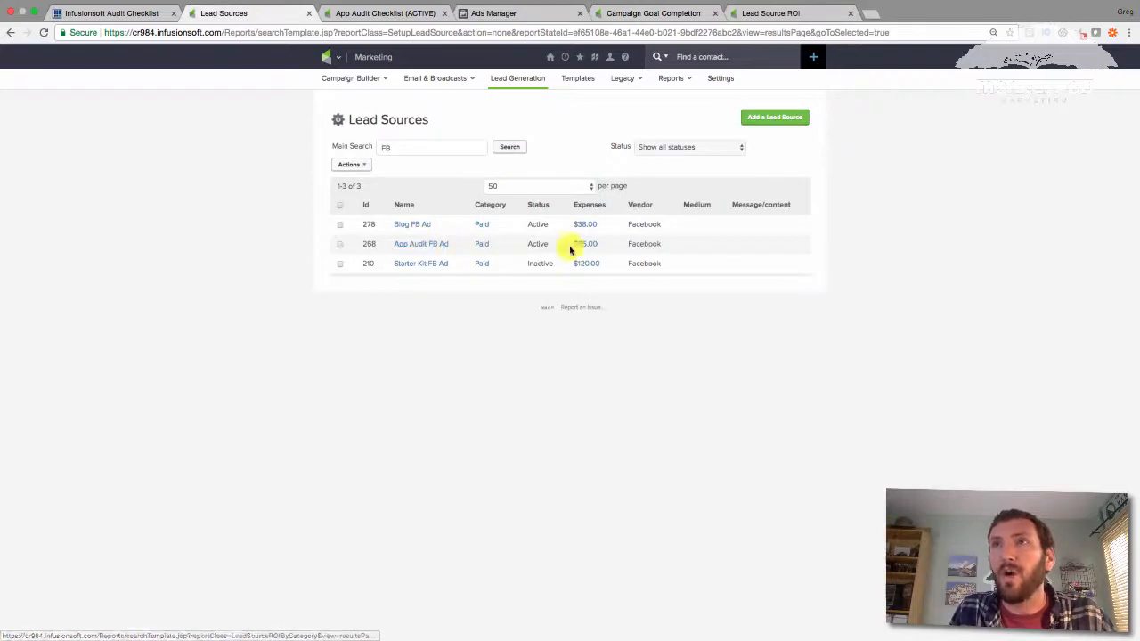
pyautogui.click(766, 12)
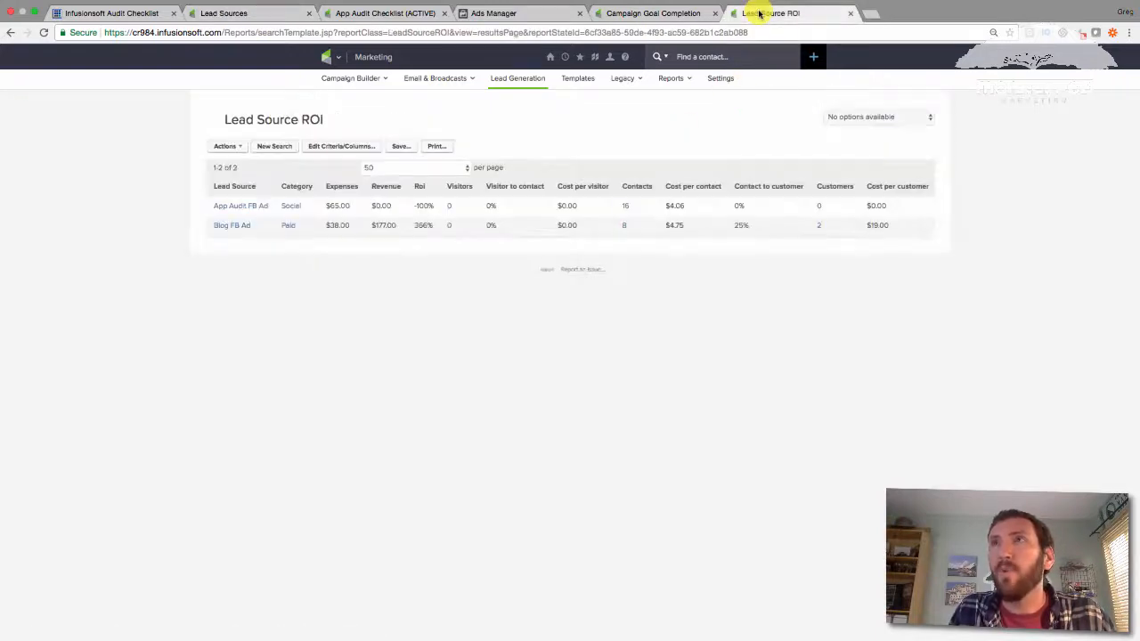
pyautogui.click(328, 56)
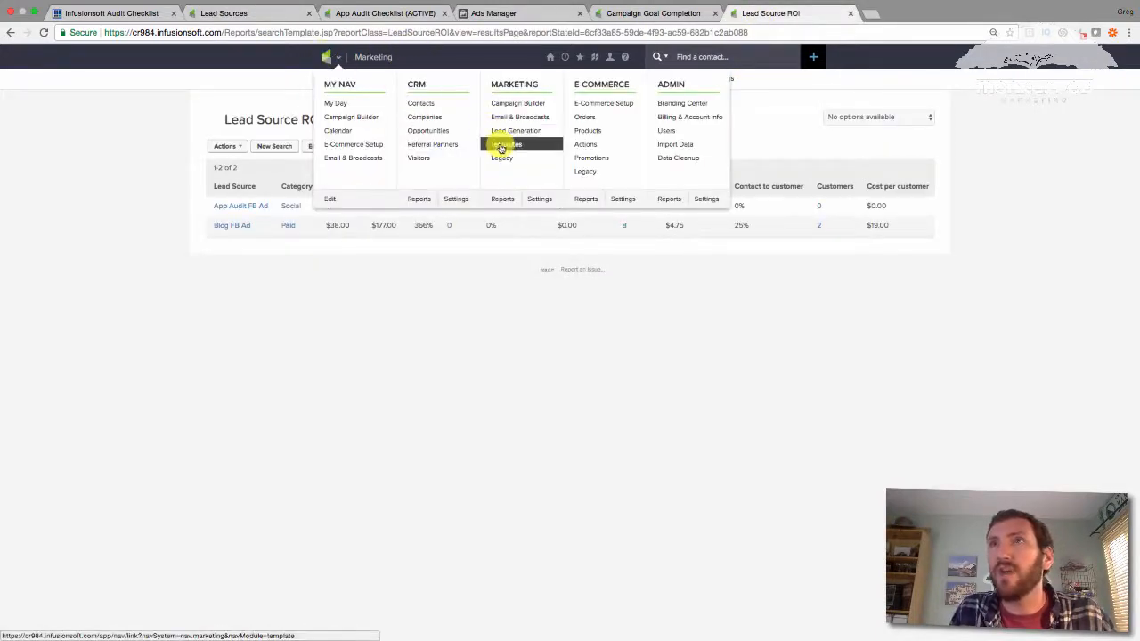
pyautogui.click(504, 198)
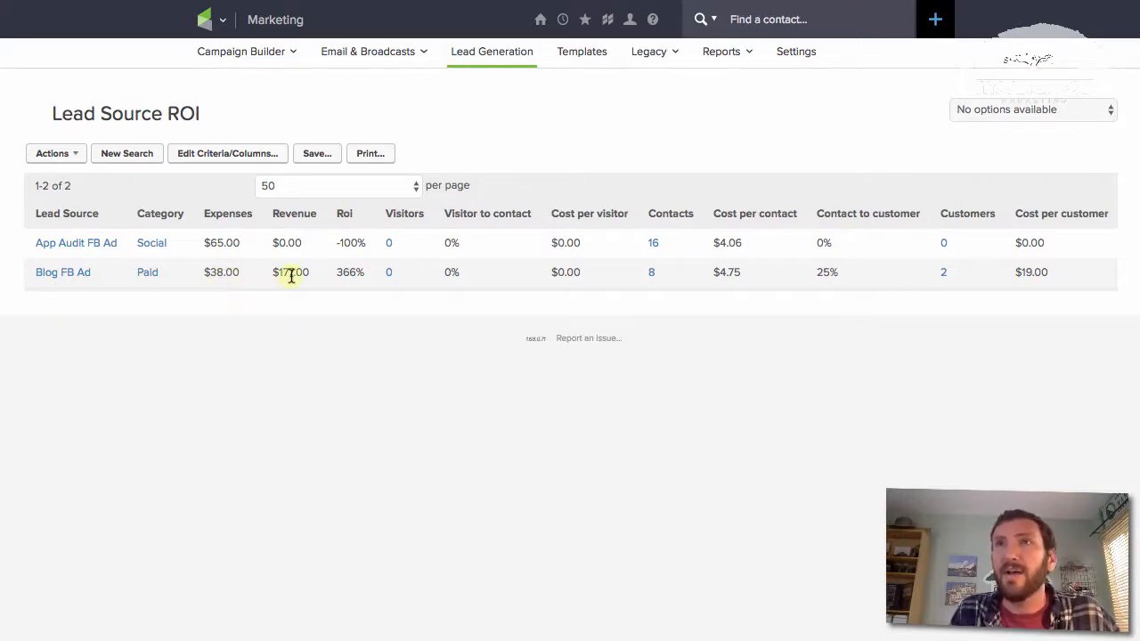
pyautogui.doubleClick(345, 272)
pyautogui.doubleClick(285, 272)
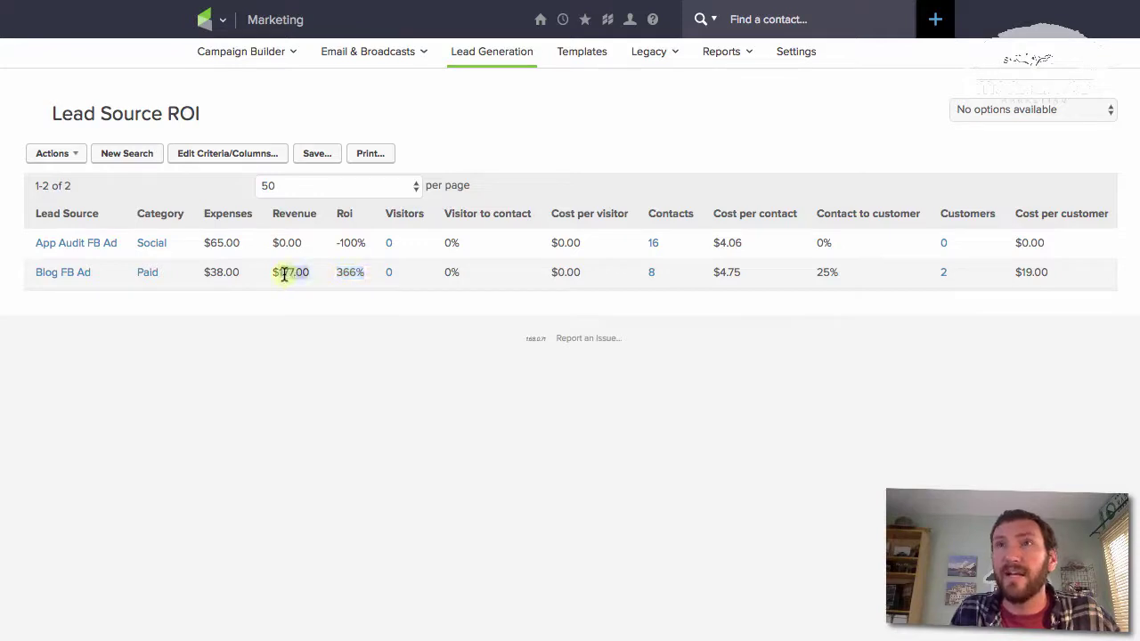
pyautogui.click(319, 310)
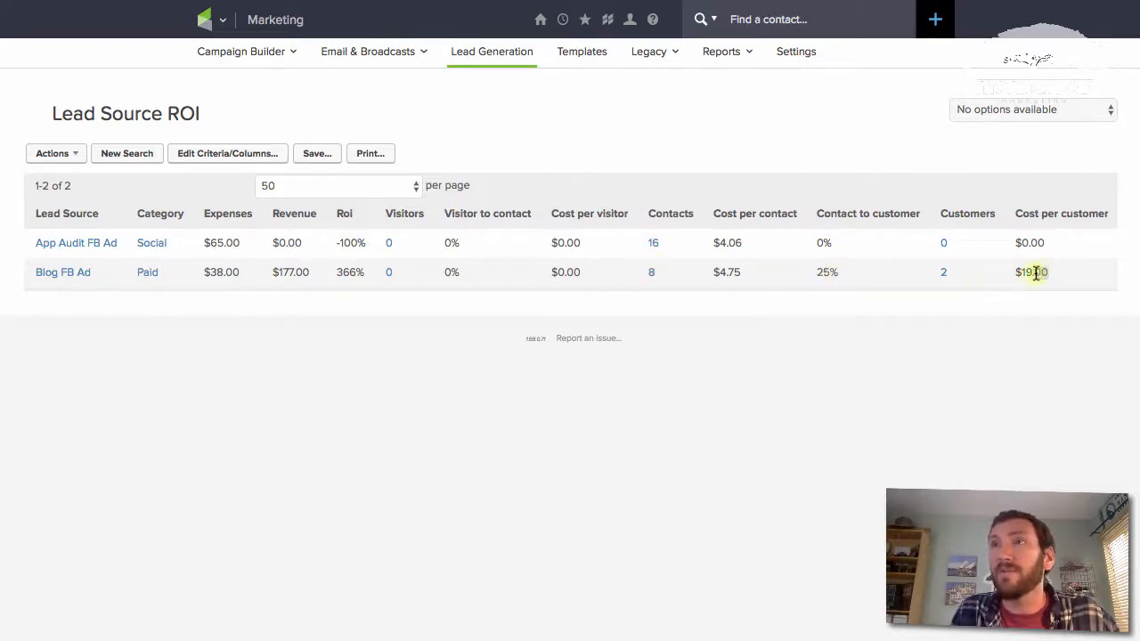
pyautogui.moveTo(1049, 271); pyautogui.dragTo(1021, 273)
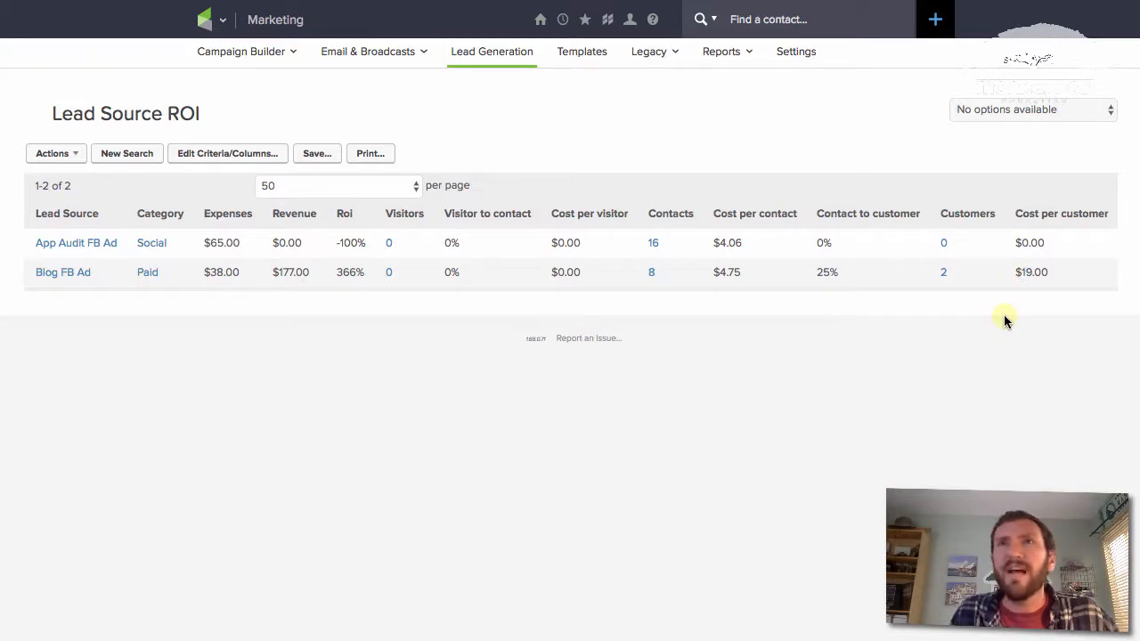